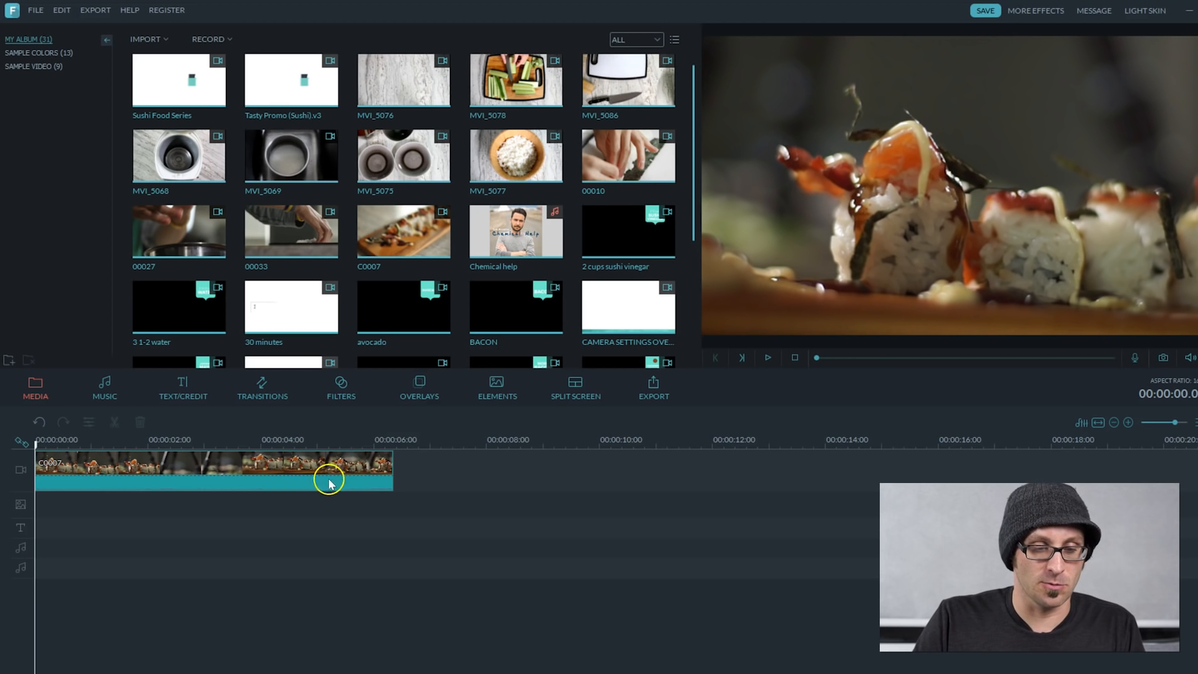
# Slow the C0007 clip on the timeline to 0.50X speed.
pyautogui.click(316, 465)
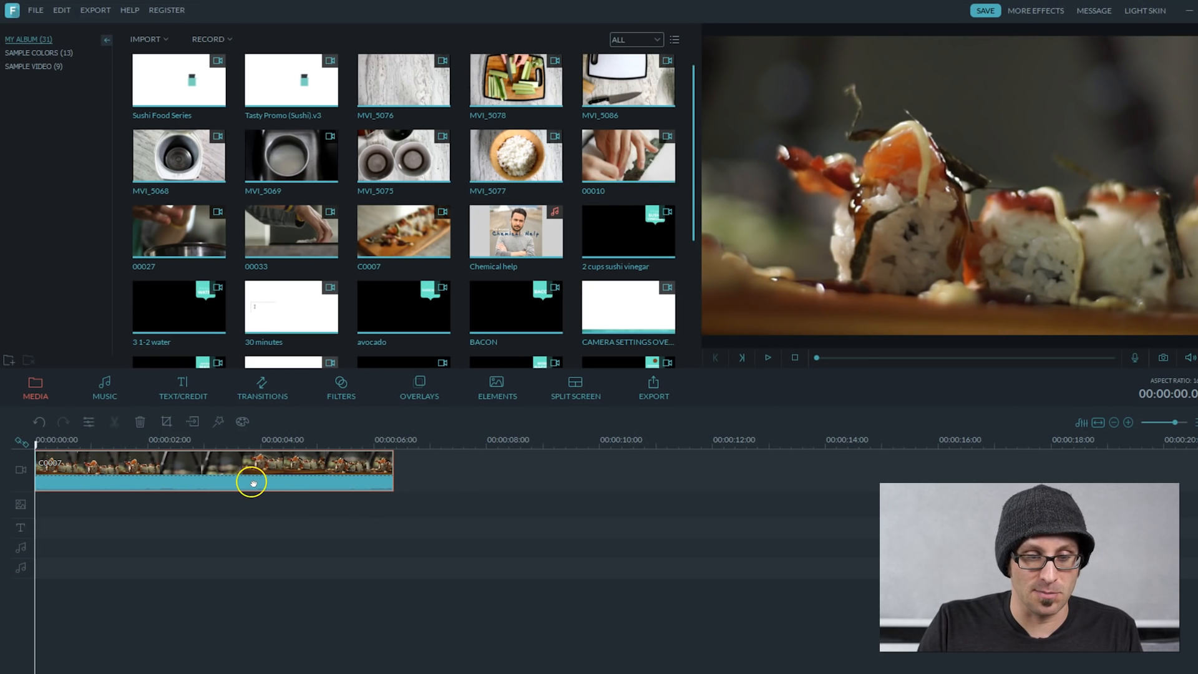
pyautogui.press('space')
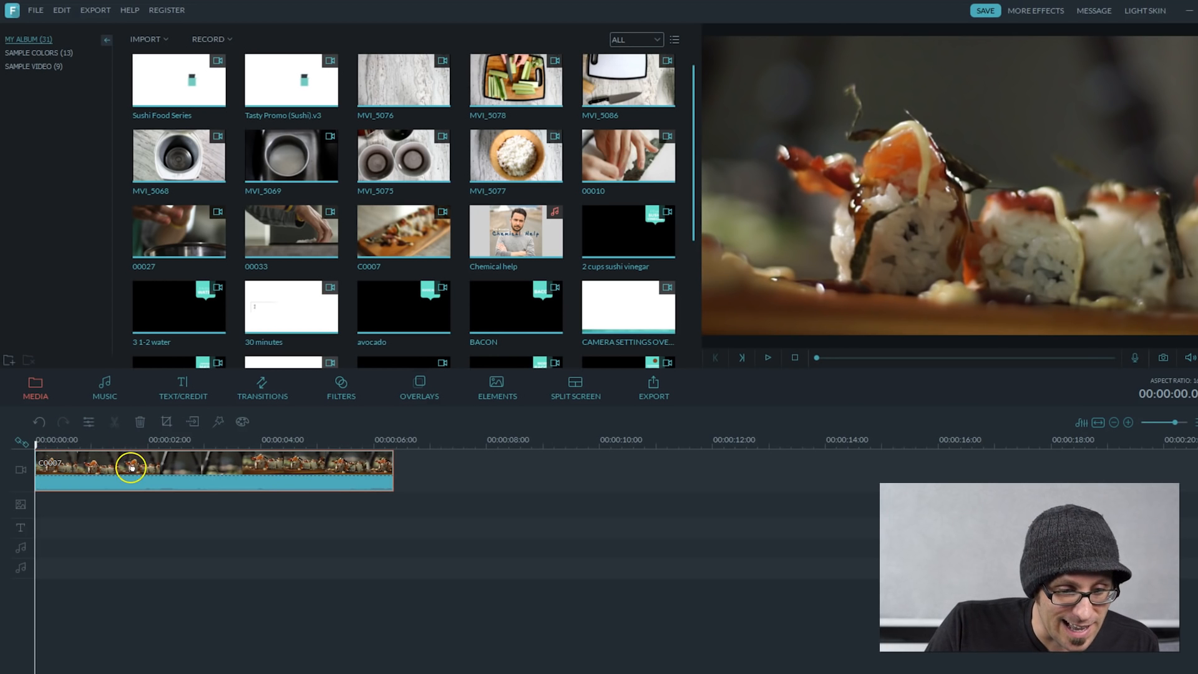
pyautogui.click(88, 422)
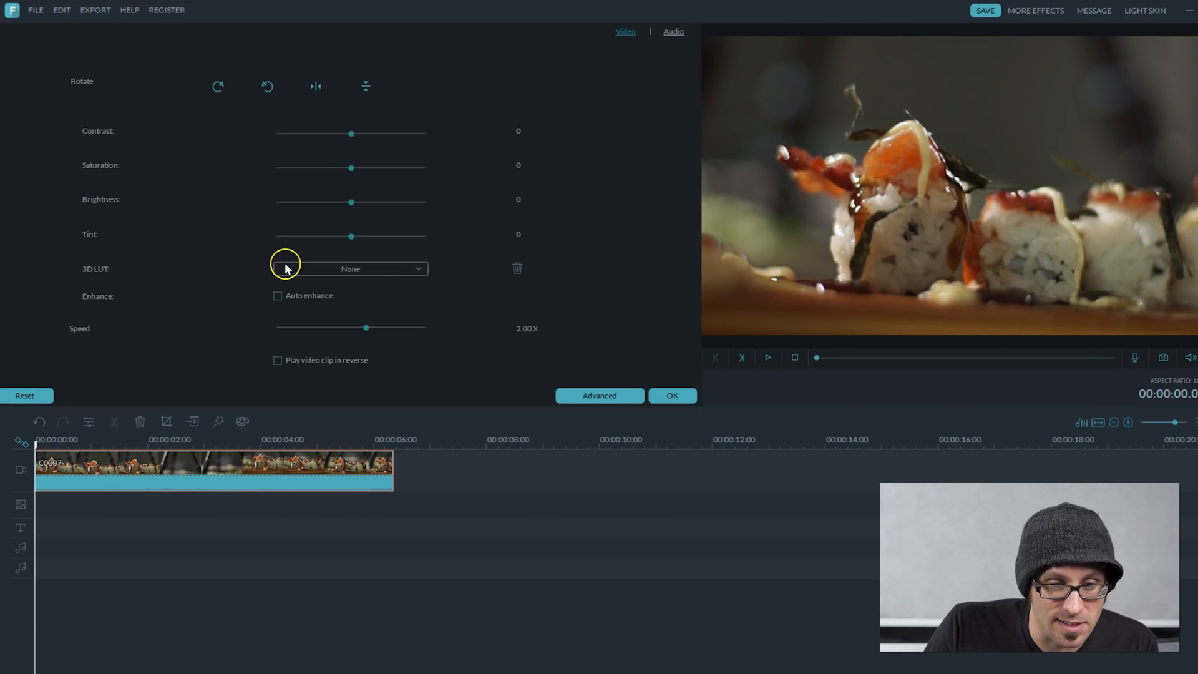
pyautogui.moveTo(366, 328); pyautogui.dragTo(346, 329)
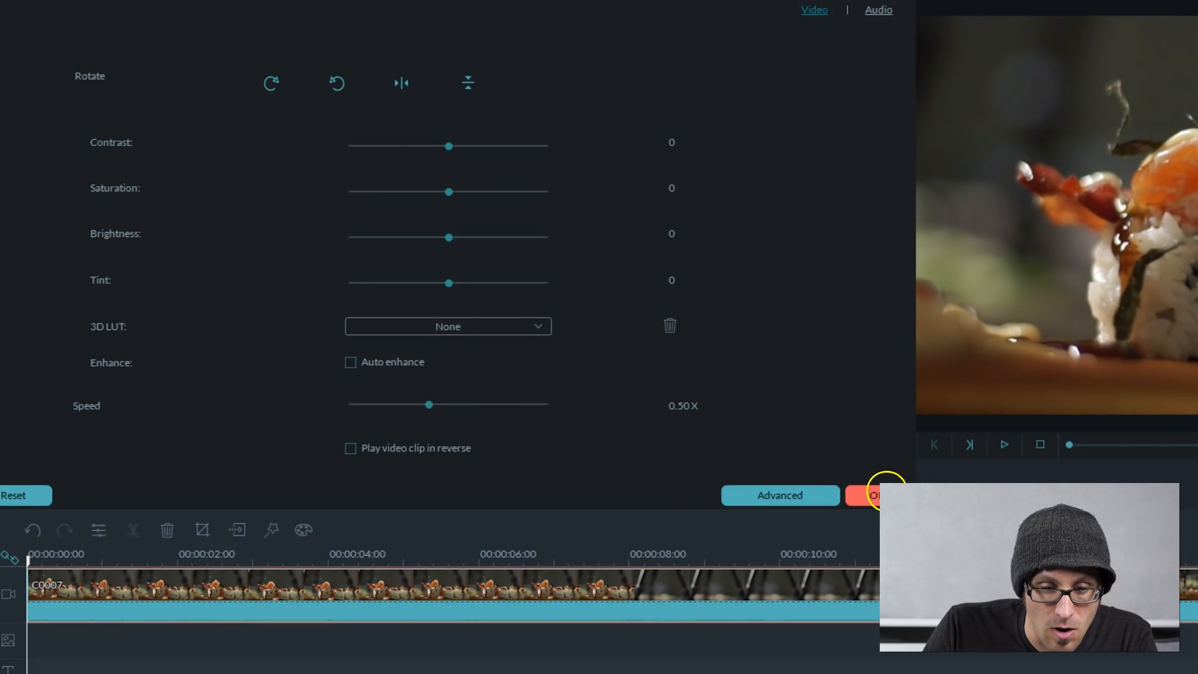
pyautogui.click(881, 493)
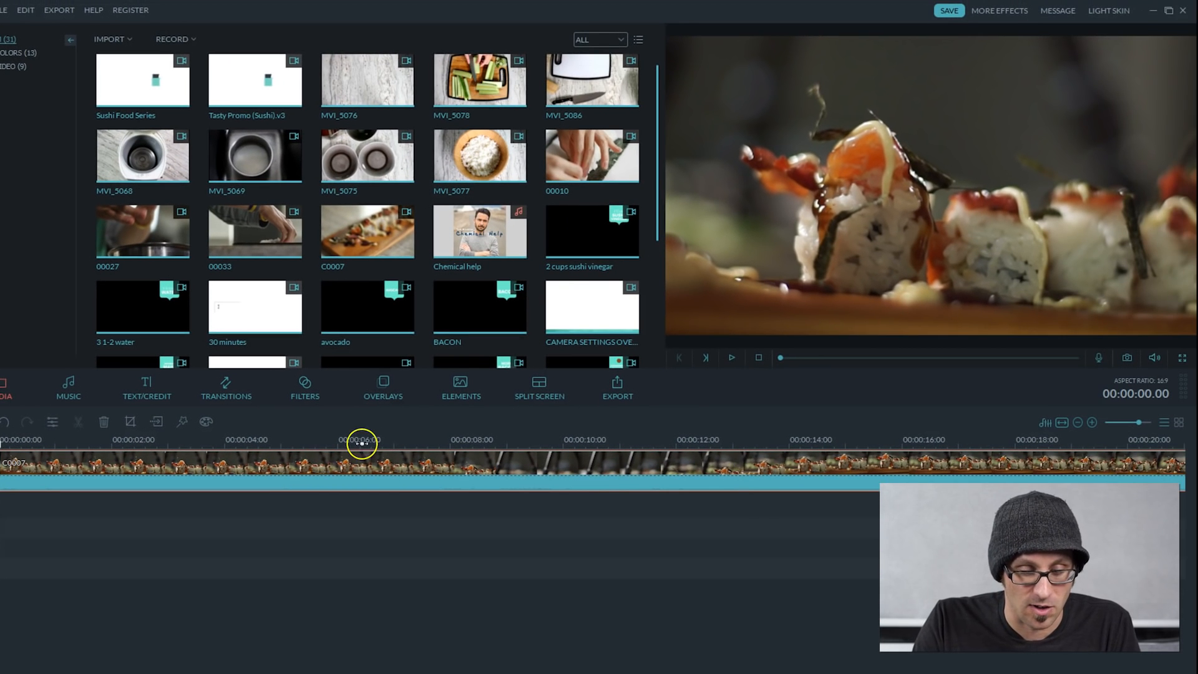
# Trim both ends of the slowed C0007 clip to keep a section about 6 seconds long, and play it back.
pyautogui.moveTo(659, 442); pyautogui.dragTo(305, 469)
pyautogui.click(348, 446)
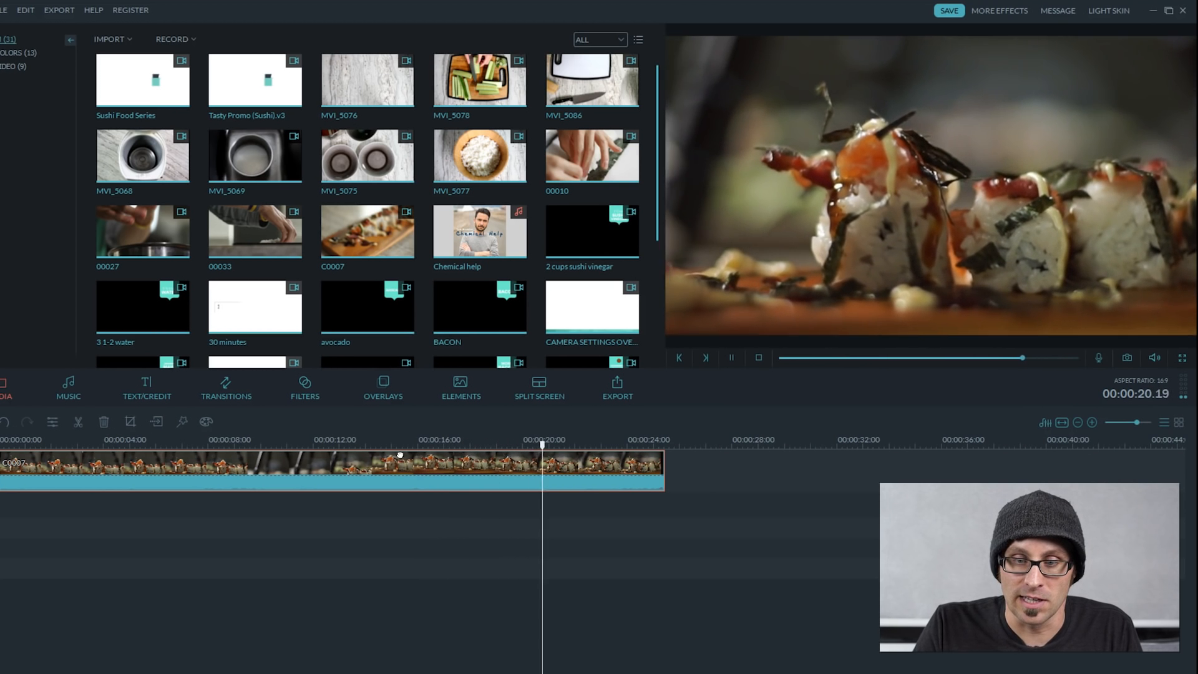
pyautogui.click(486, 474)
pyautogui.moveTo(663, 464); pyautogui.dragTo(605, 466)
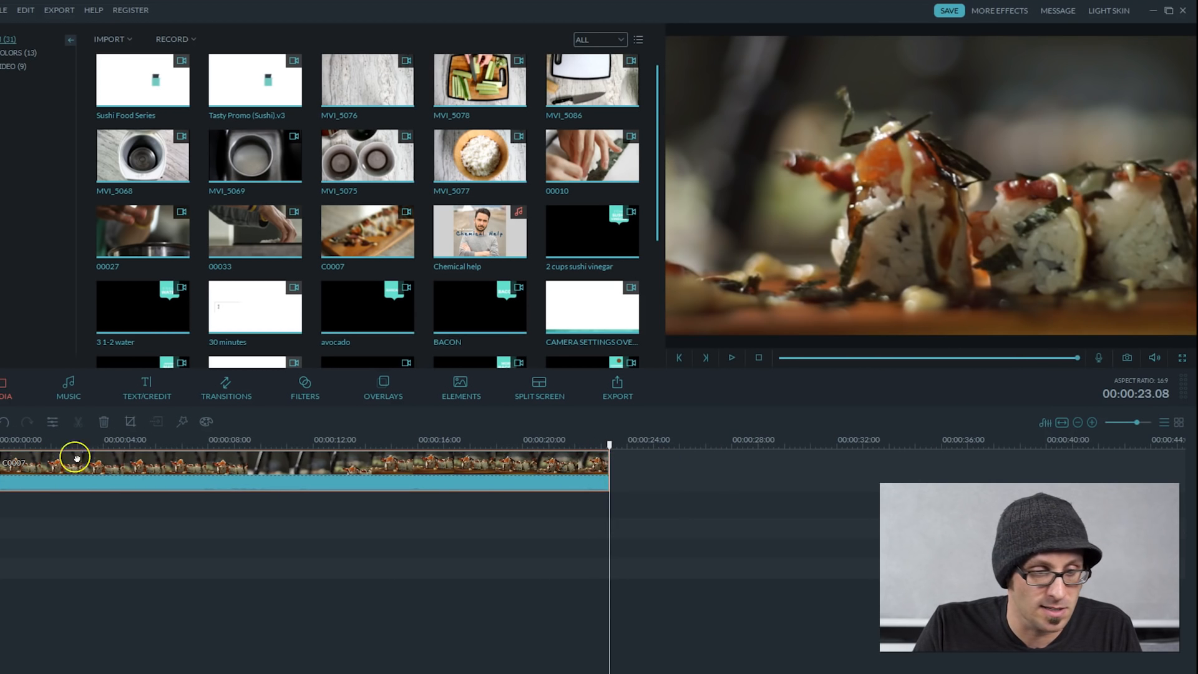
pyautogui.moveTo(5, 463); pyautogui.dragTo(494, 476)
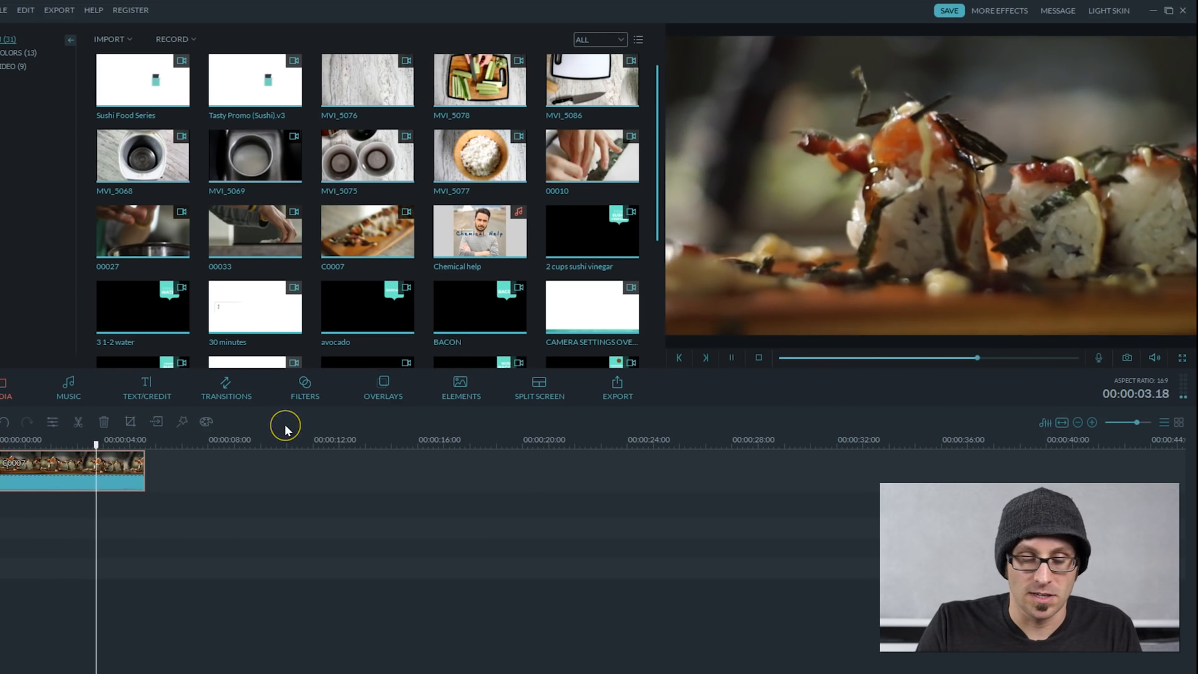
pyautogui.press('space')
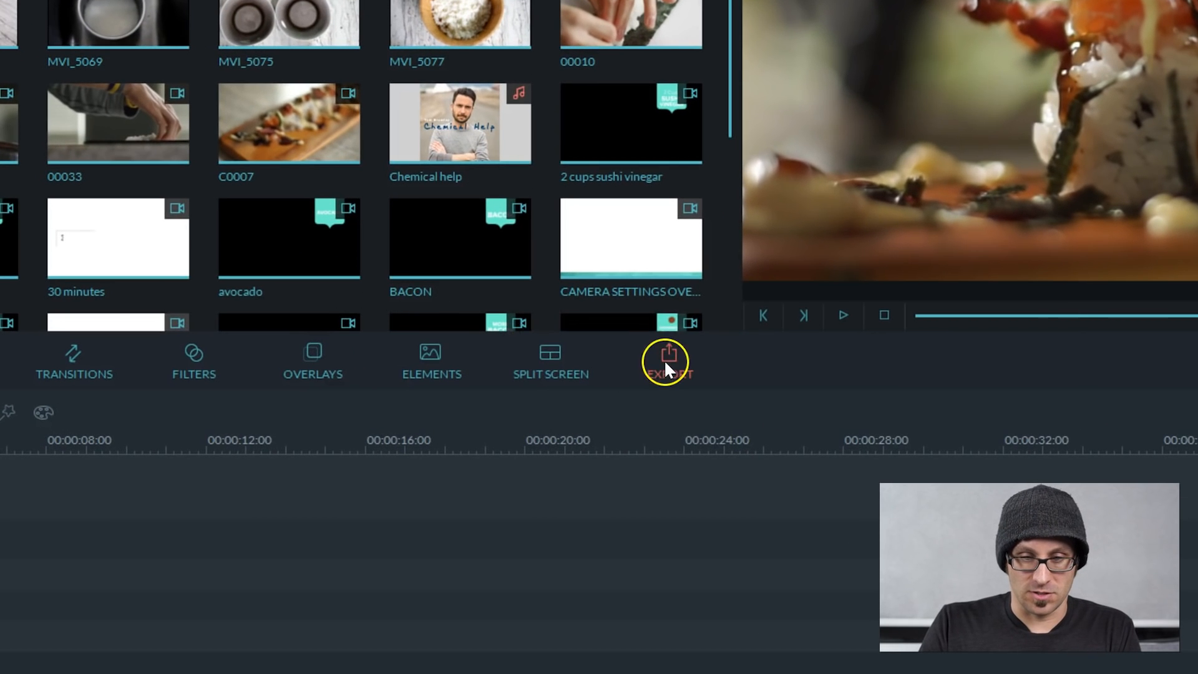
# Export the trimmed C0007 clip as an MP4 with the video frame rate set to 24 fps.
pyautogui.click(665, 362)
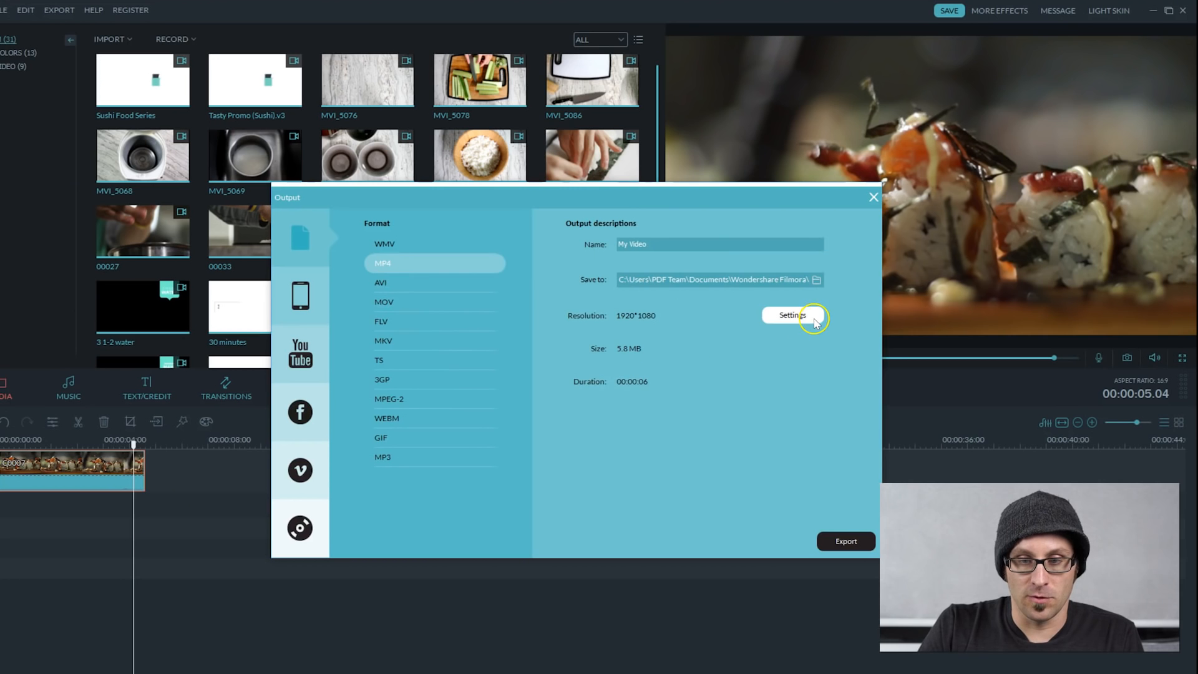
pyautogui.click(813, 320)
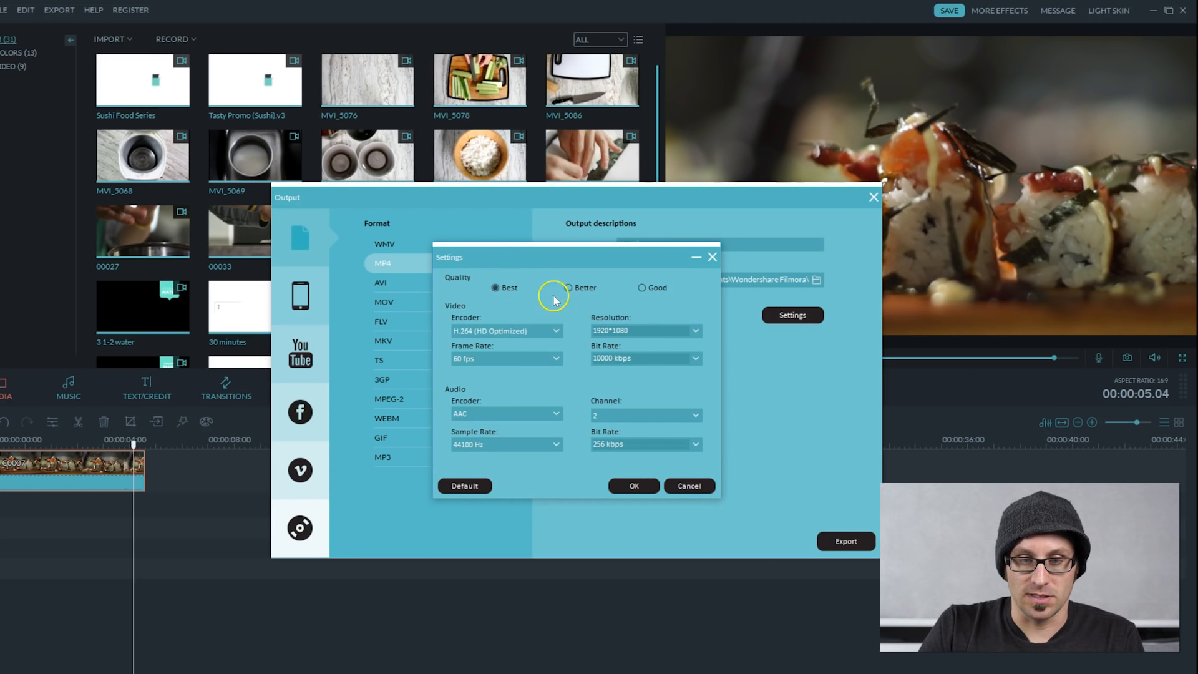
pyautogui.click(556, 361)
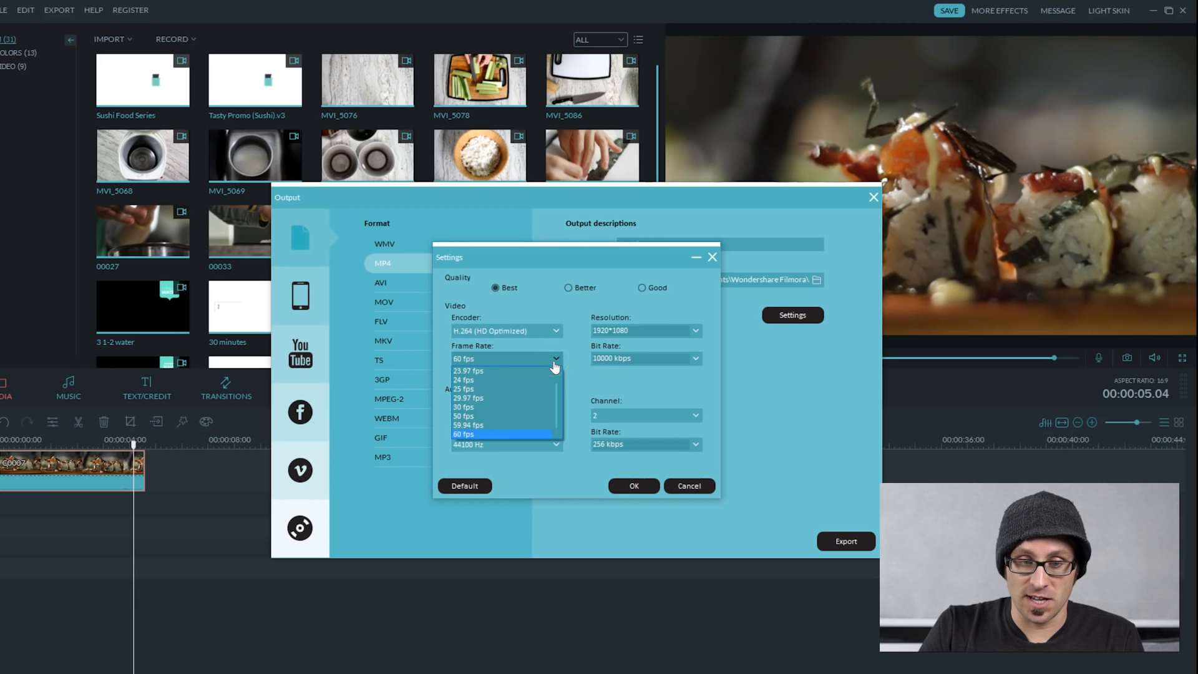
pyautogui.click(471, 385)
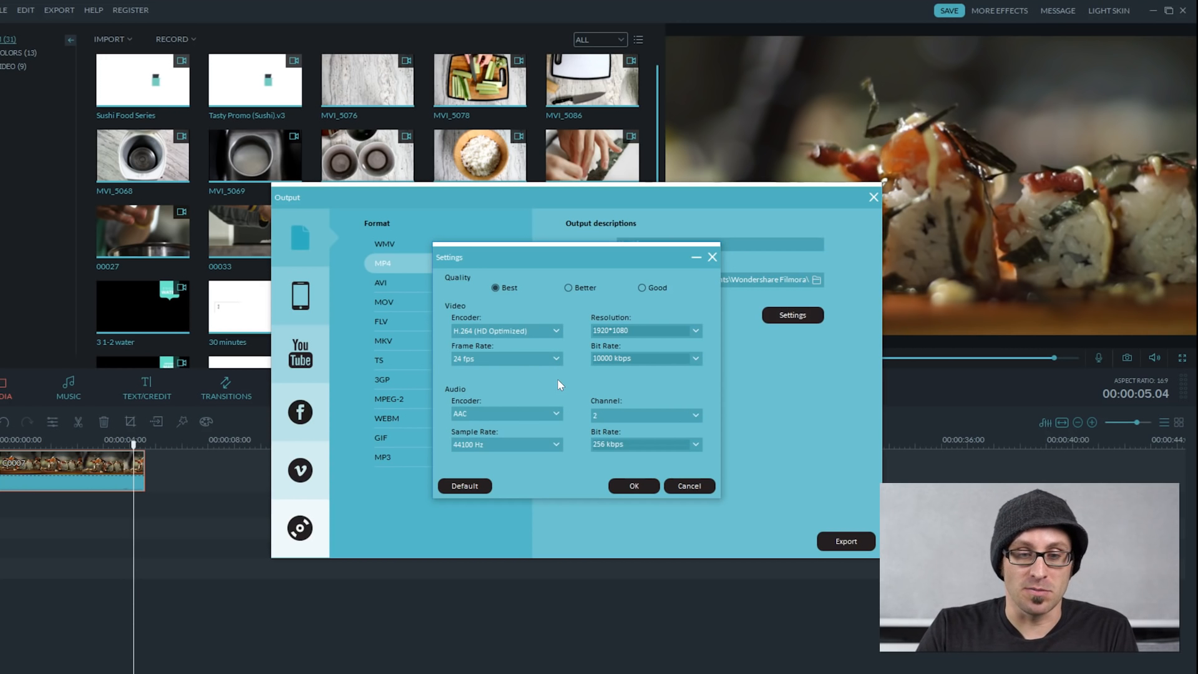
pyautogui.click(635, 486)
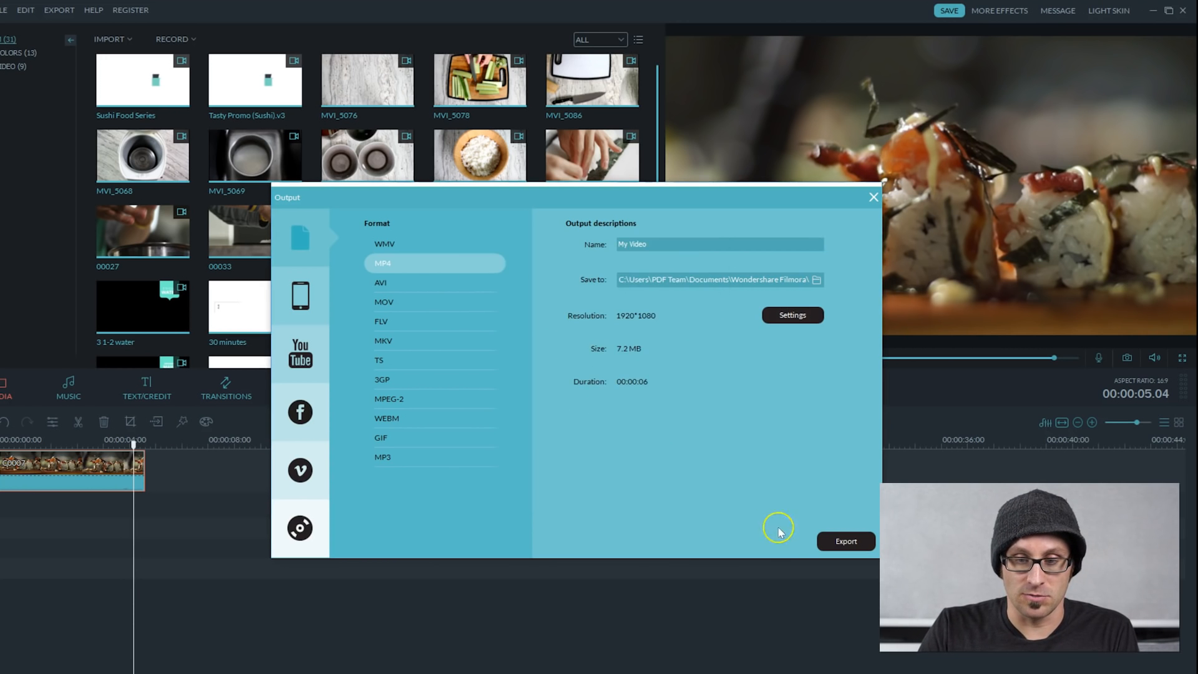
pyautogui.click(839, 540)
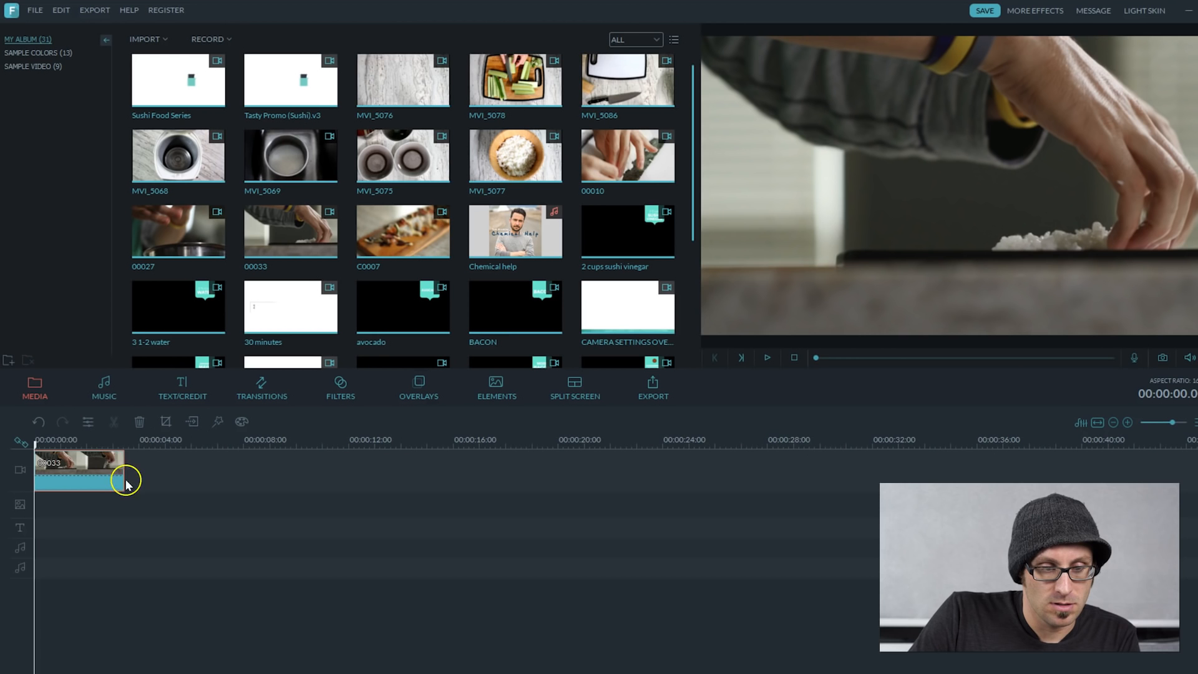
# Play through the 00033 clip and slow its speed to 0.50X.
pyautogui.press('space')
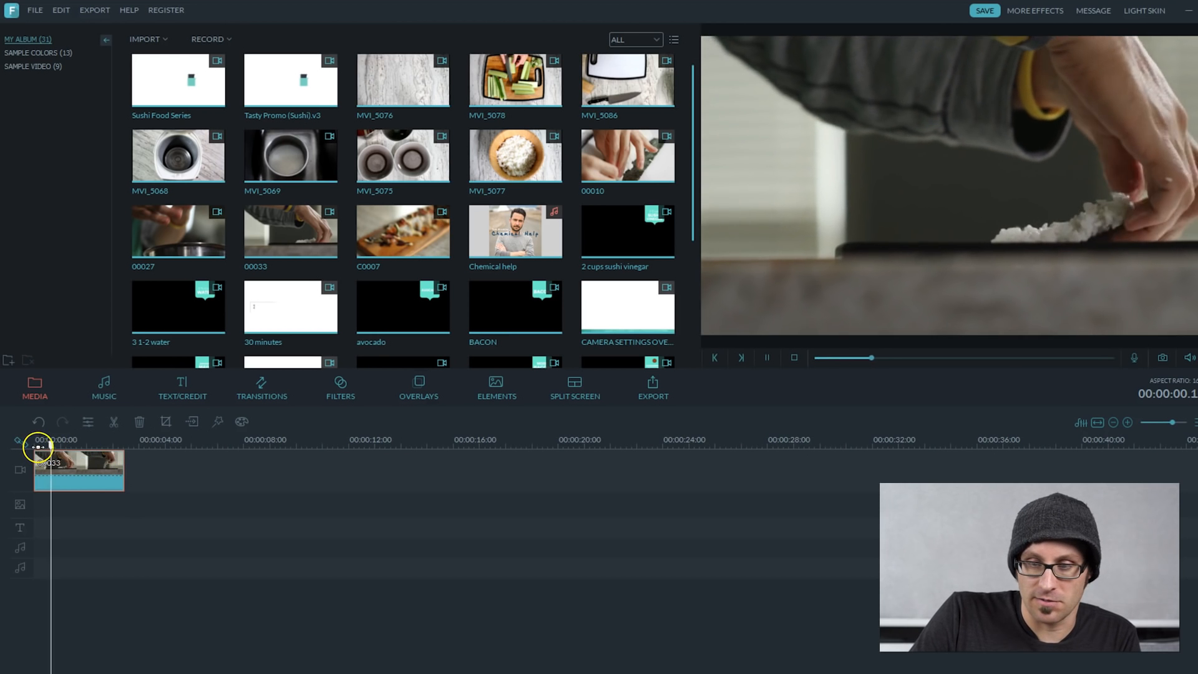
pyautogui.press('space')
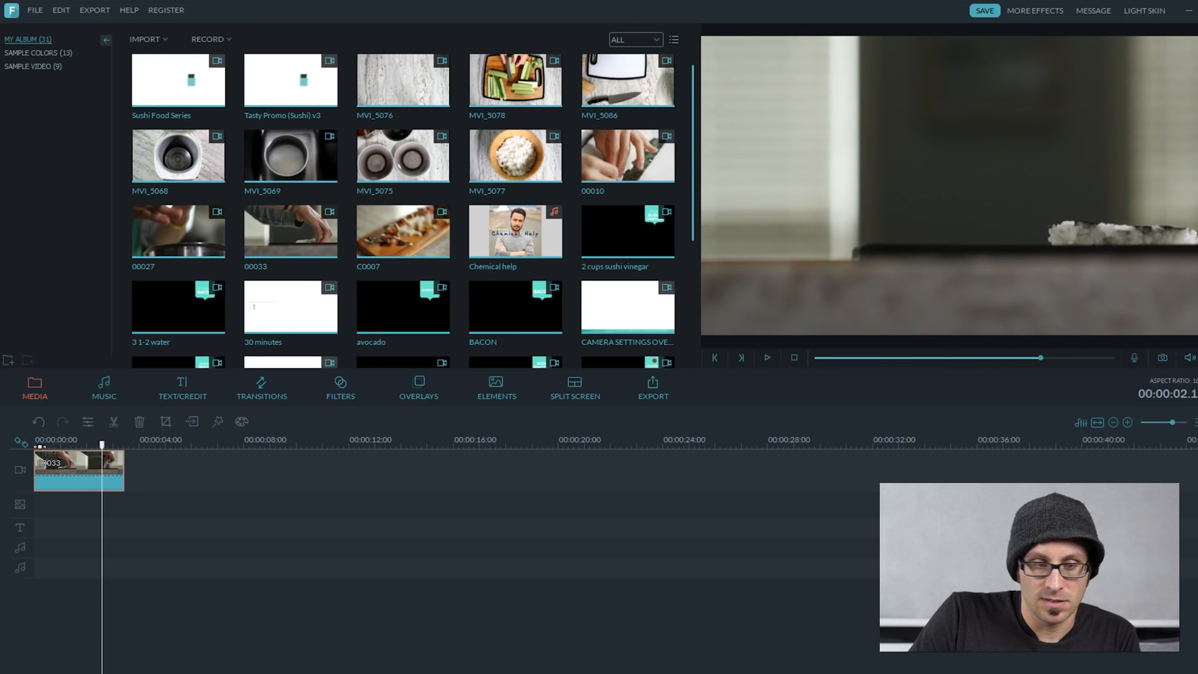
pyautogui.rightClick(104, 481)
pyautogui.press('Escape')
pyautogui.click(92, 425)
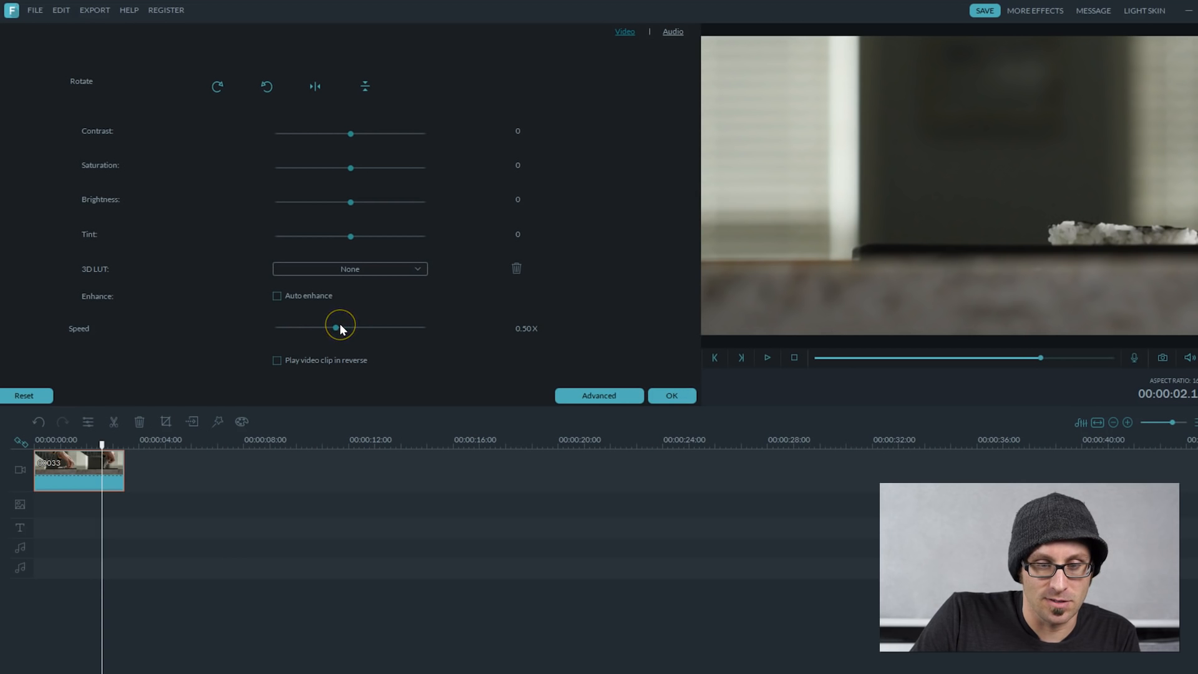
pyautogui.click(676, 388)
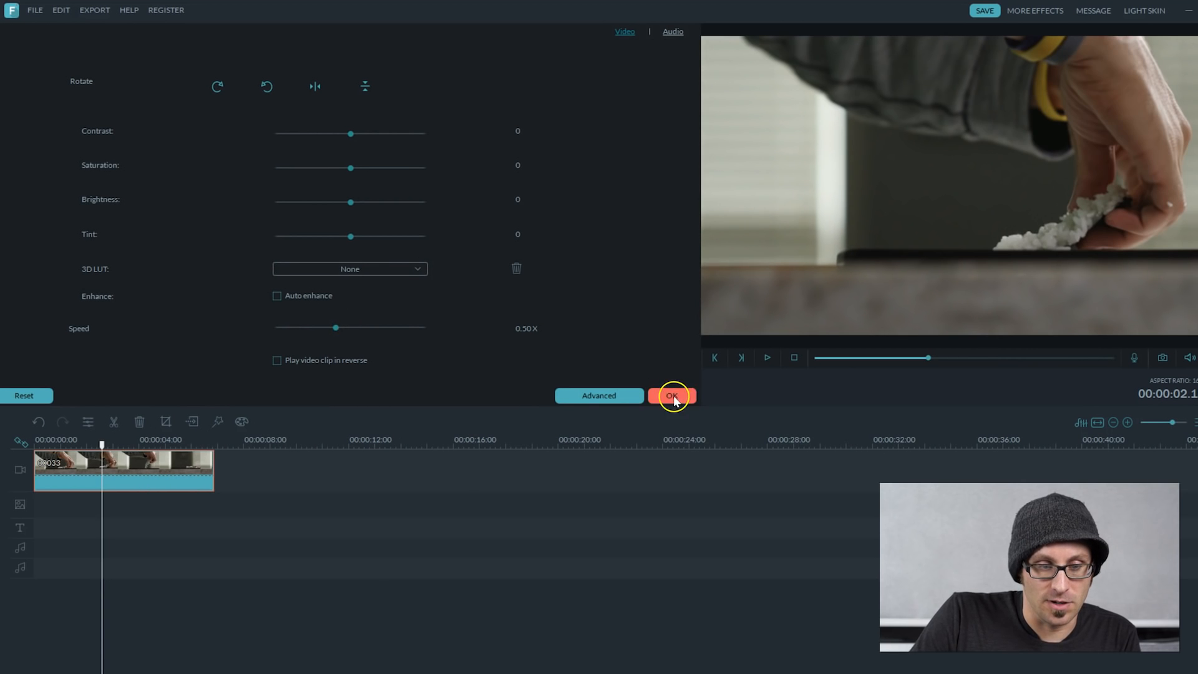
# Play back the slowed 00033 clip and export it.
pyautogui.moveTo(102, 449); pyautogui.dragTo(45, 448)
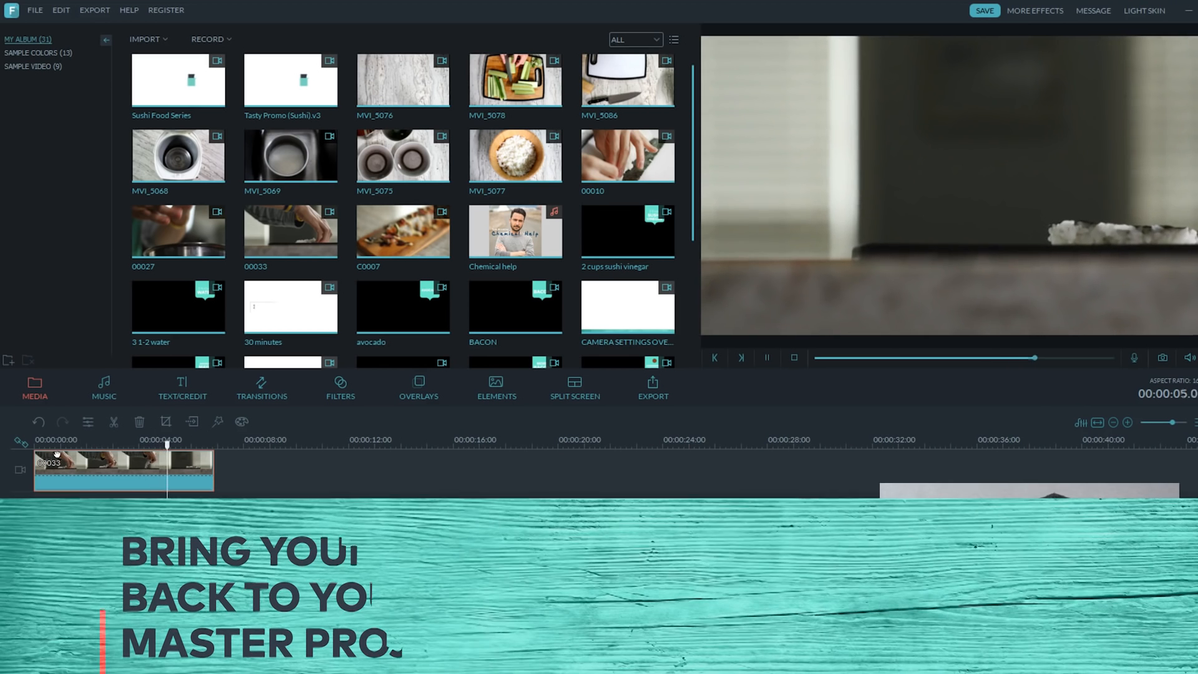
pyautogui.press('space')
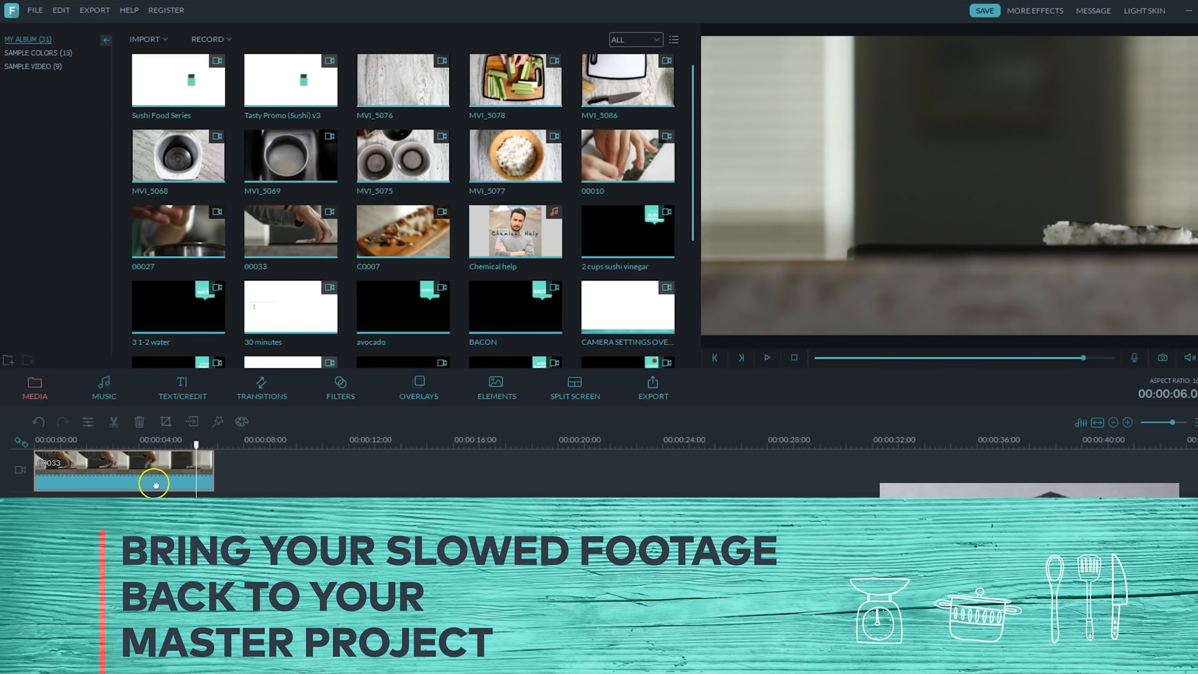
pyautogui.click(660, 393)
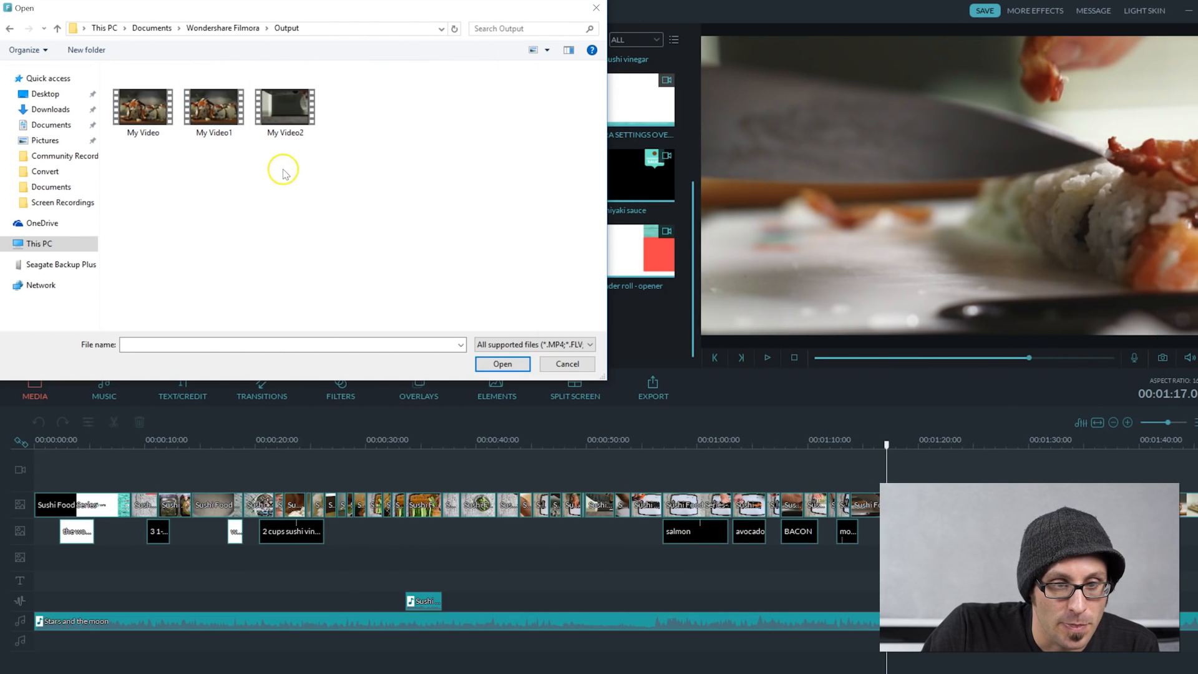
# Import the exported My Video1 and My Video2 files into the master project.
pyautogui.moveTo(284, 173); pyautogui.dragTo(217, 69)
pyautogui.click(502, 364)
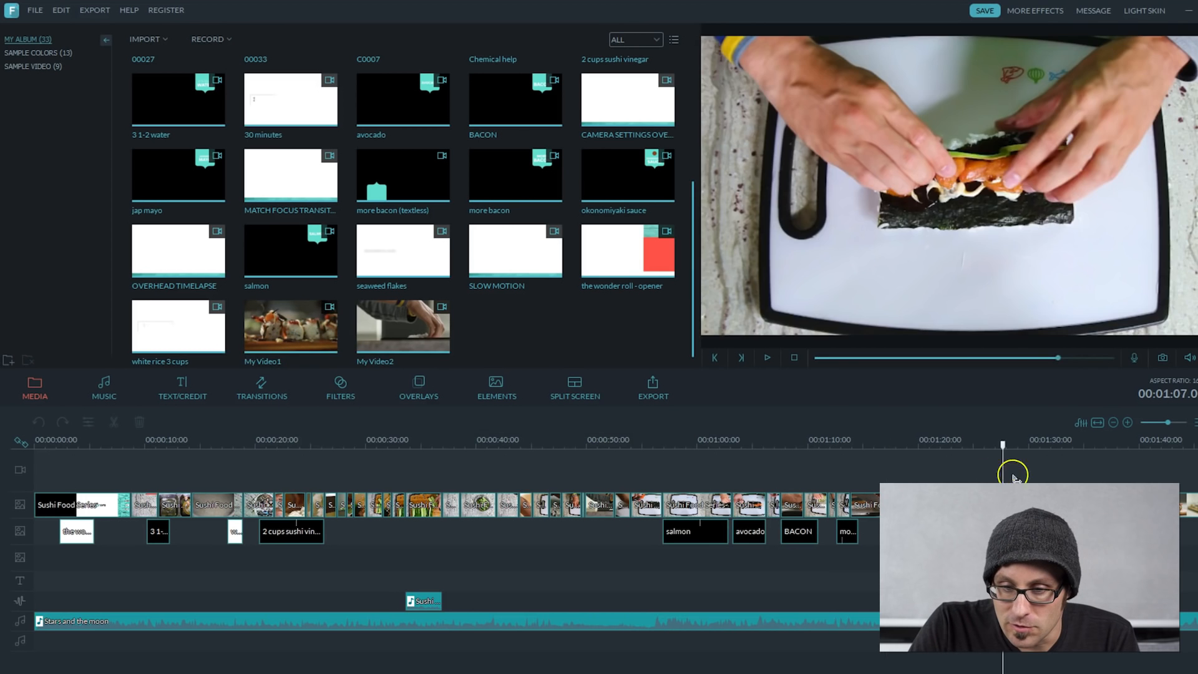
# Place My Video1 on the main sushi footage track at about 00:01:28 and play back that section.
pyautogui.moveTo(1013, 470)
pyautogui.mouseDown()
pyautogui.moveTo(989, 473)
pyautogui.moveTo(1007, 481)
pyautogui.mouseUp()
pyautogui.moveTo(928, 303)
pyautogui.mouseDown()
pyautogui.moveTo(919, 302)
pyautogui.moveTo(933, 304)
pyautogui.mouseUp()
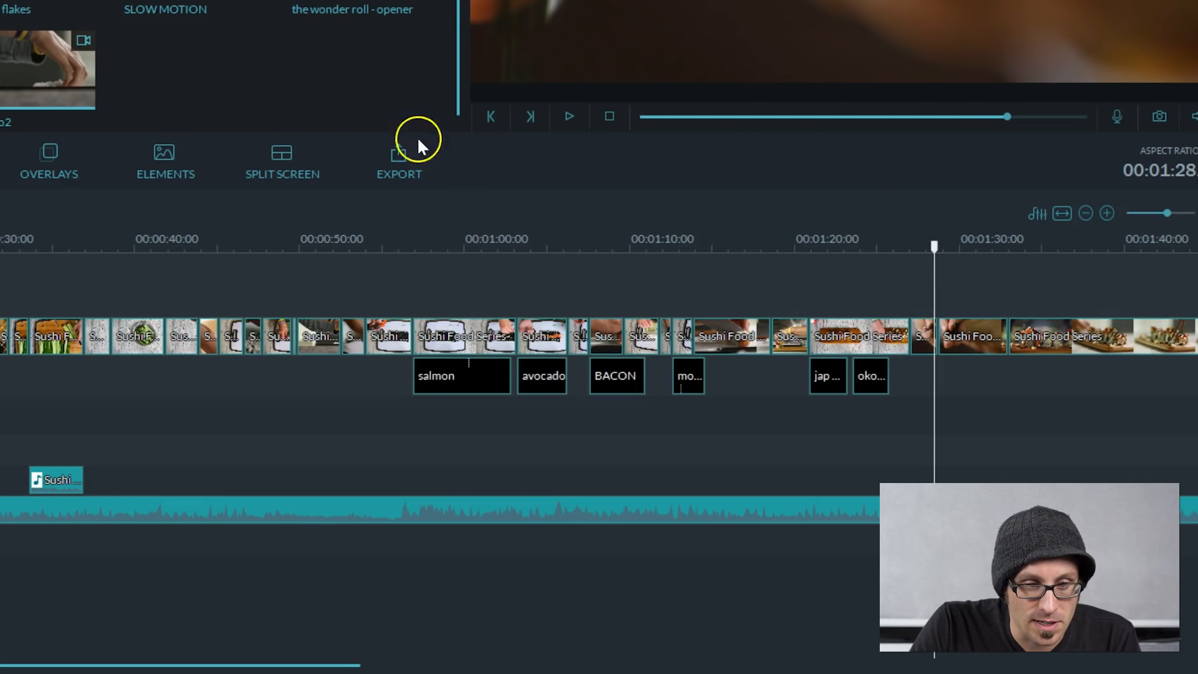
pyautogui.click(954, 340)
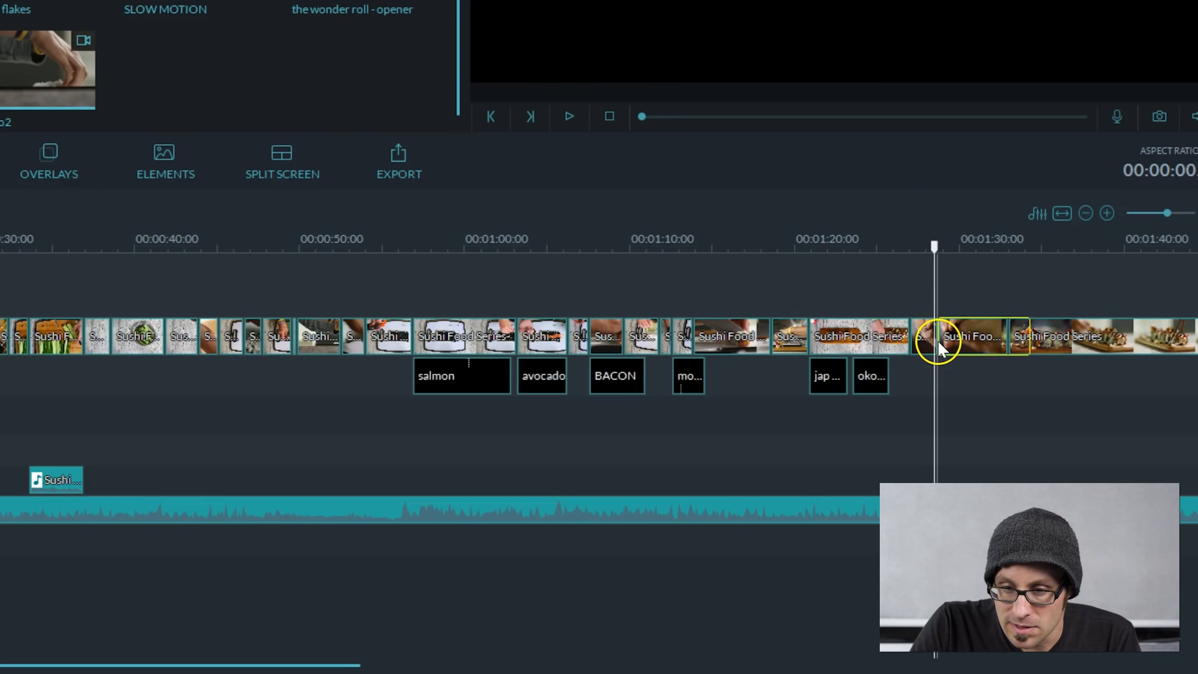
pyautogui.click(938, 340)
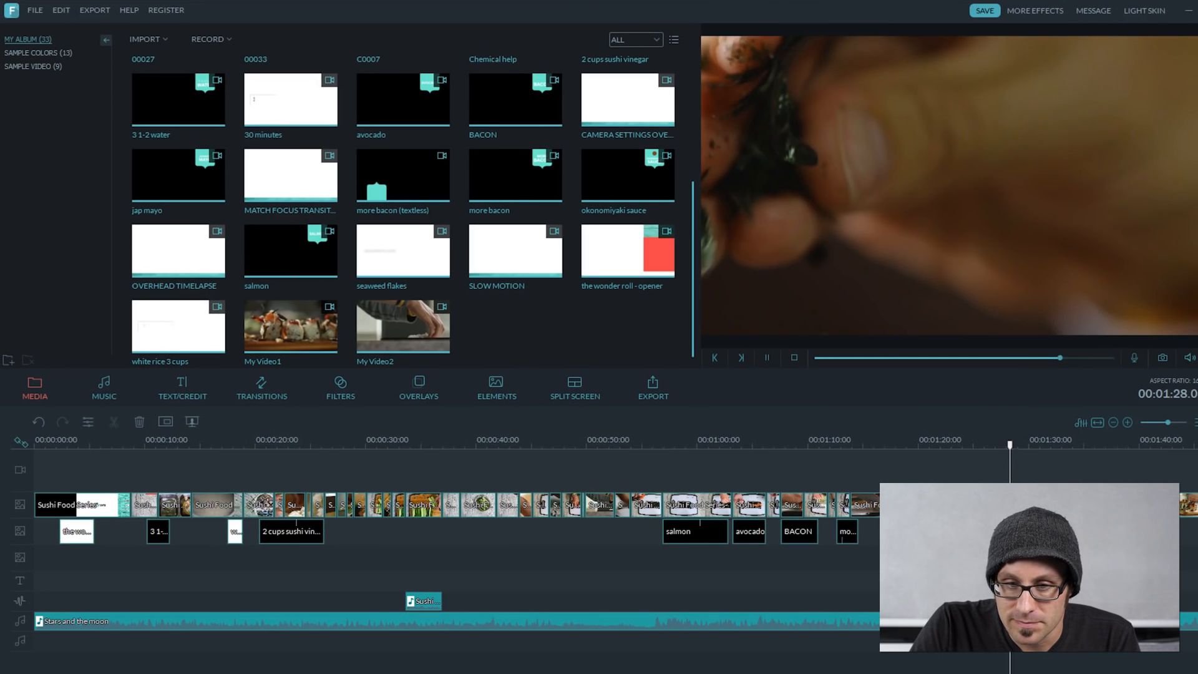
pyautogui.press('space')
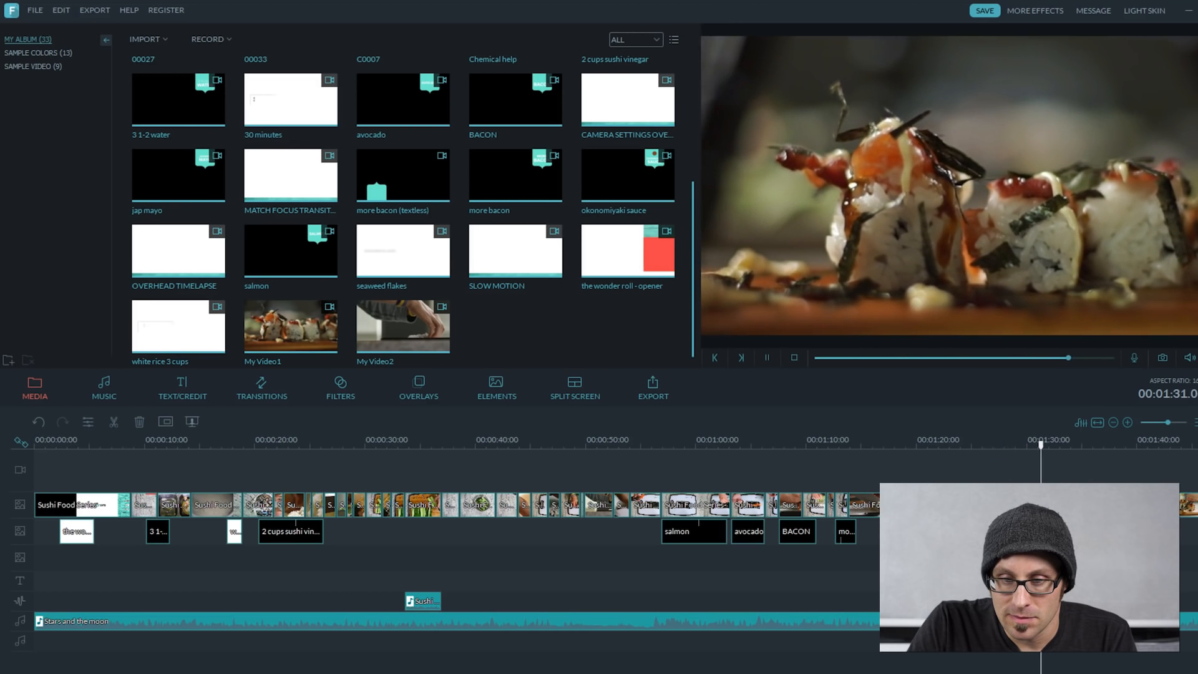
pyautogui.click(966, 185)
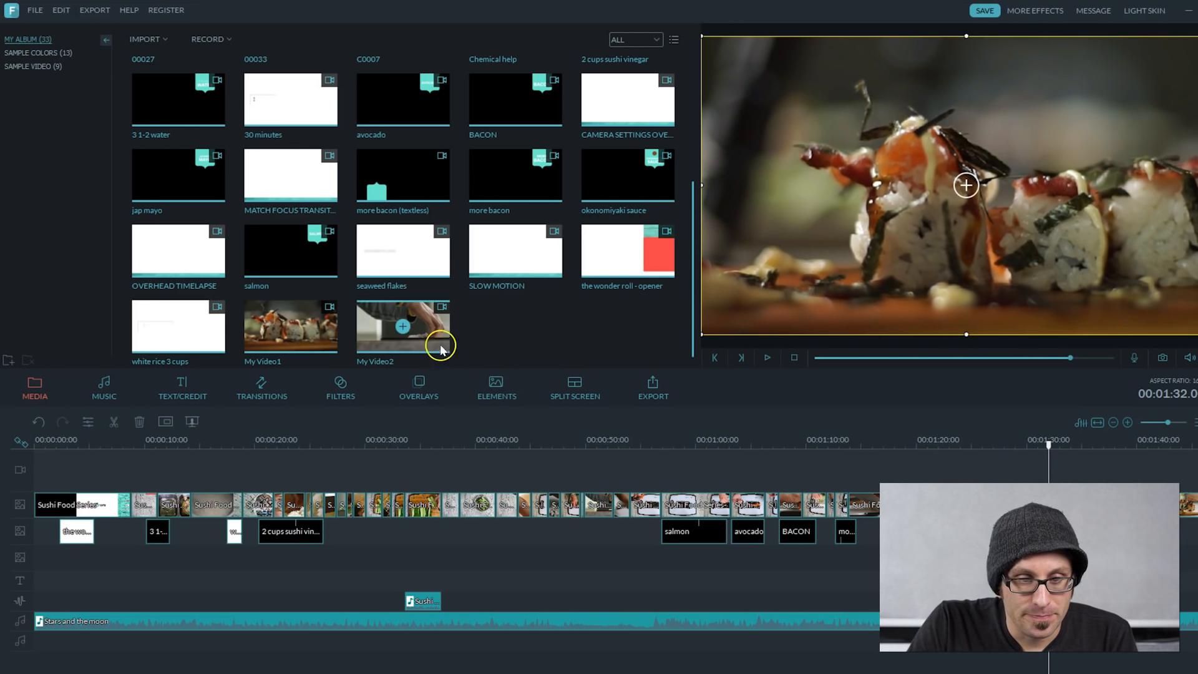
# Find the rice-spreading shot and place My Video2 on the sushi footage track at about 00:00:49.
pyautogui.click(700, 440)
pyautogui.click(635, 439)
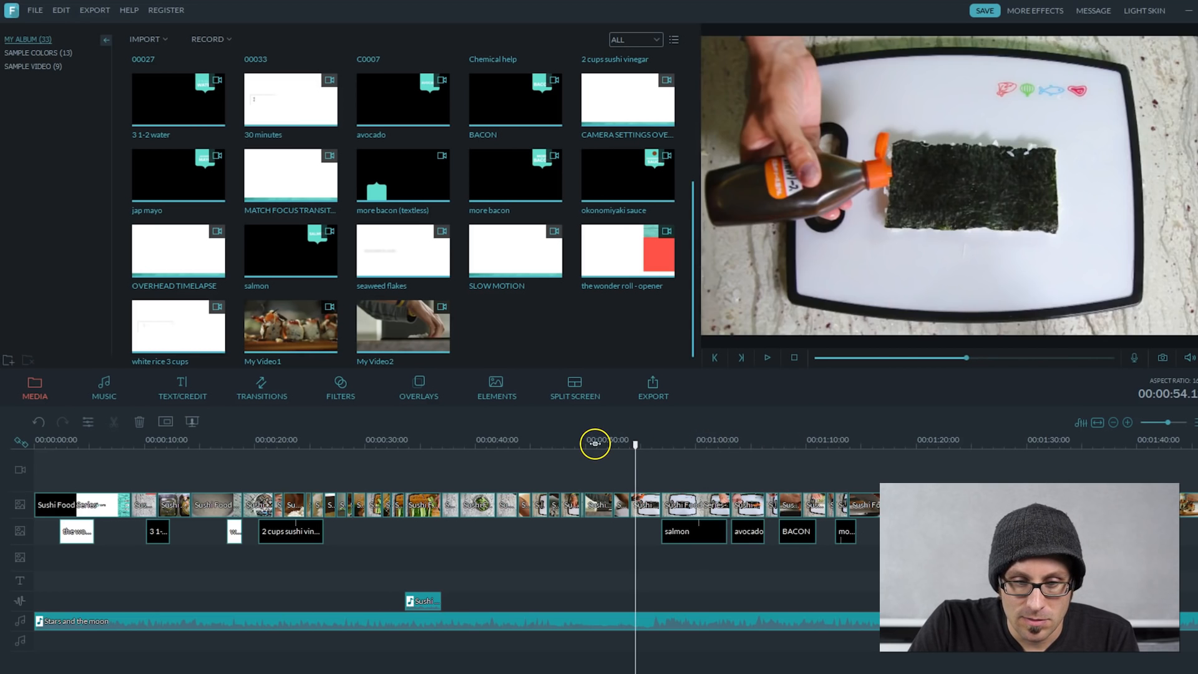
pyautogui.click(595, 442)
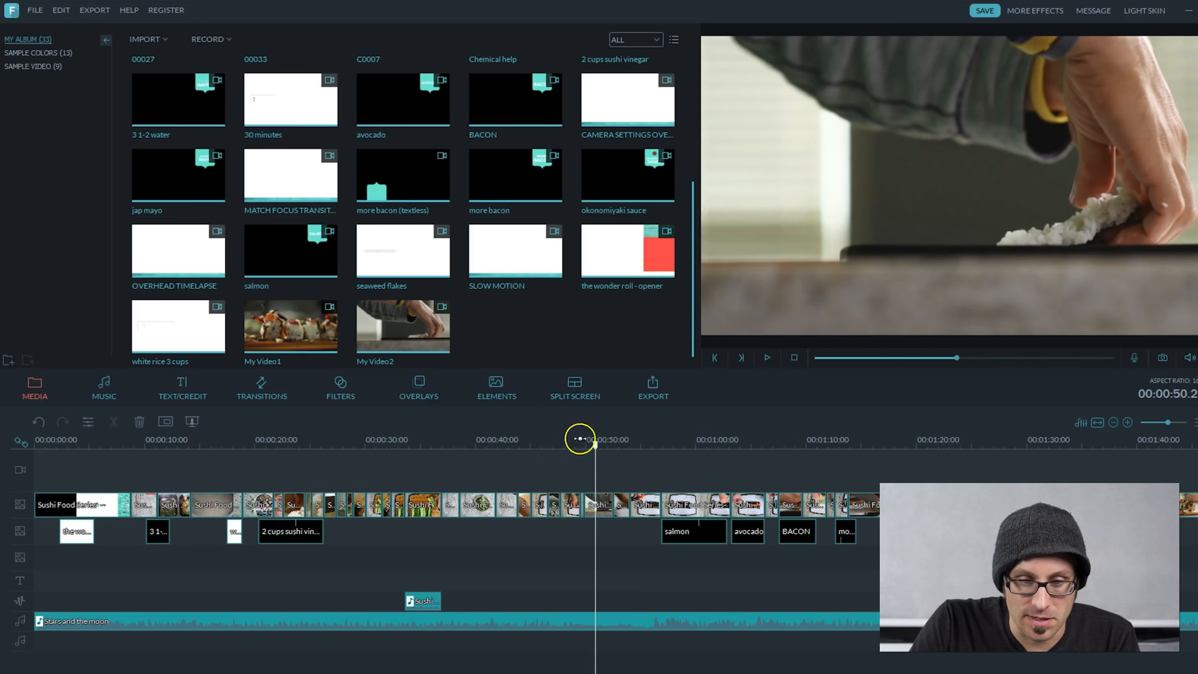
pyautogui.click(578, 444)
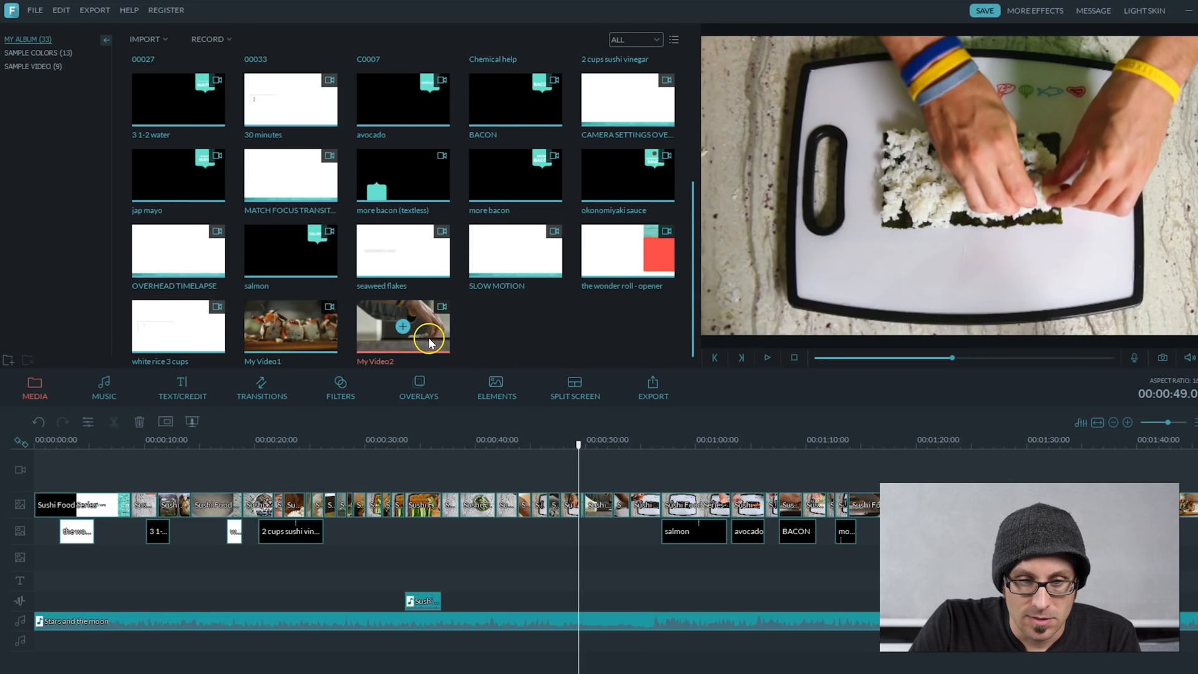
pyautogui.click(588, 504)
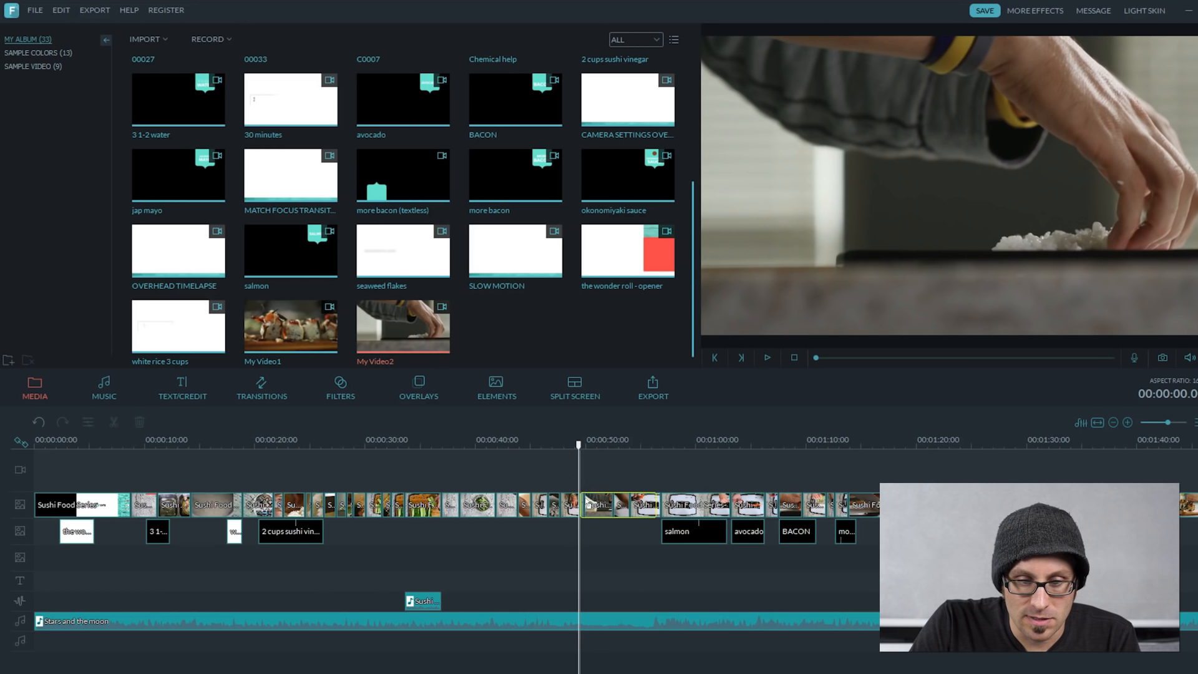
pyautogui.click(621, 506)
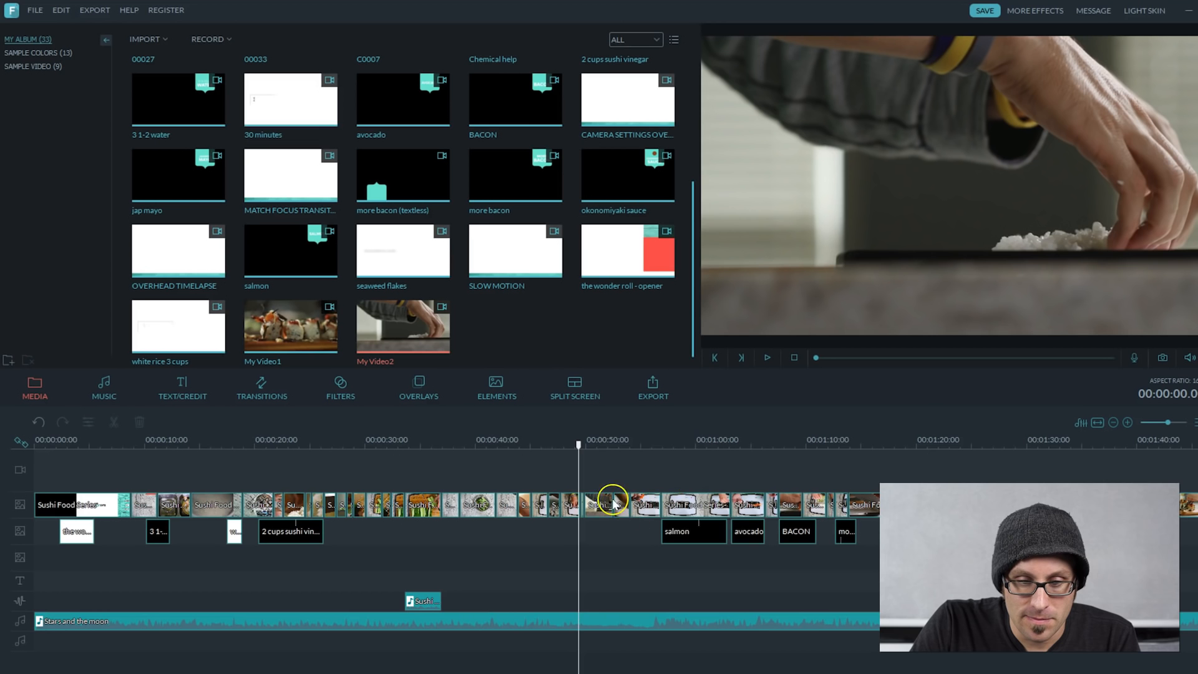
# Play back the section around My Video2 and return the playhead to about 00:00:49.
pyautogui.moveTo(578, 443); pyautogui.dragTo(575, 443)
pyautogui.press('space')
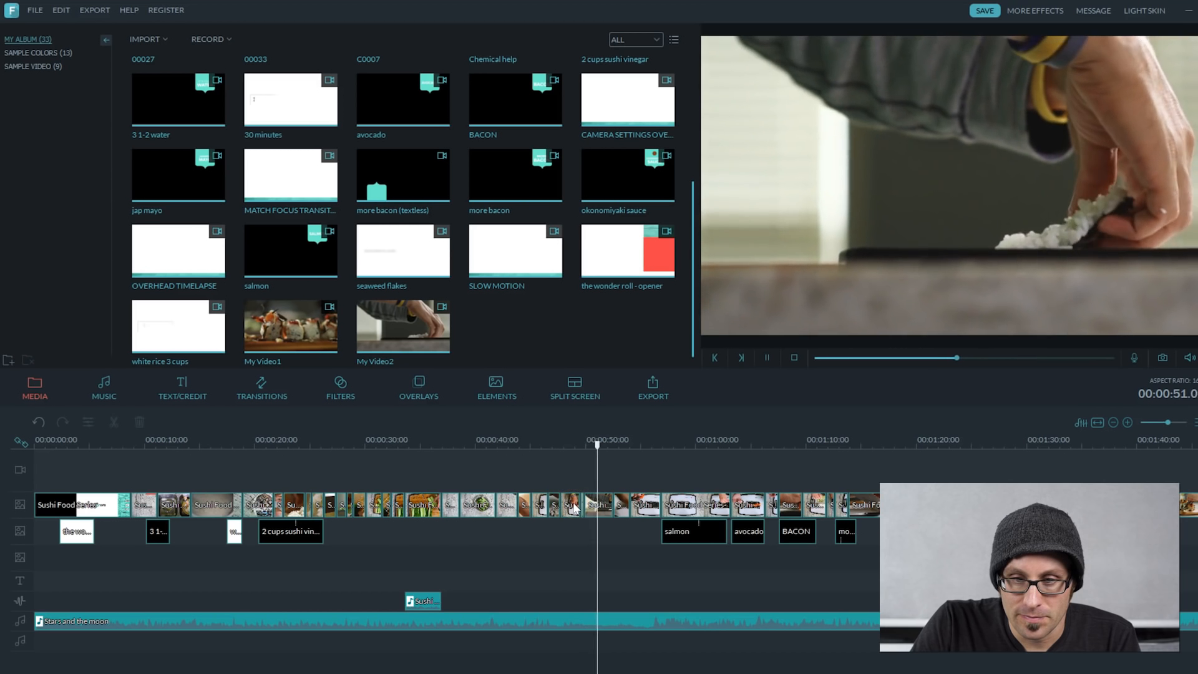
pyautogui.click(645, 535)
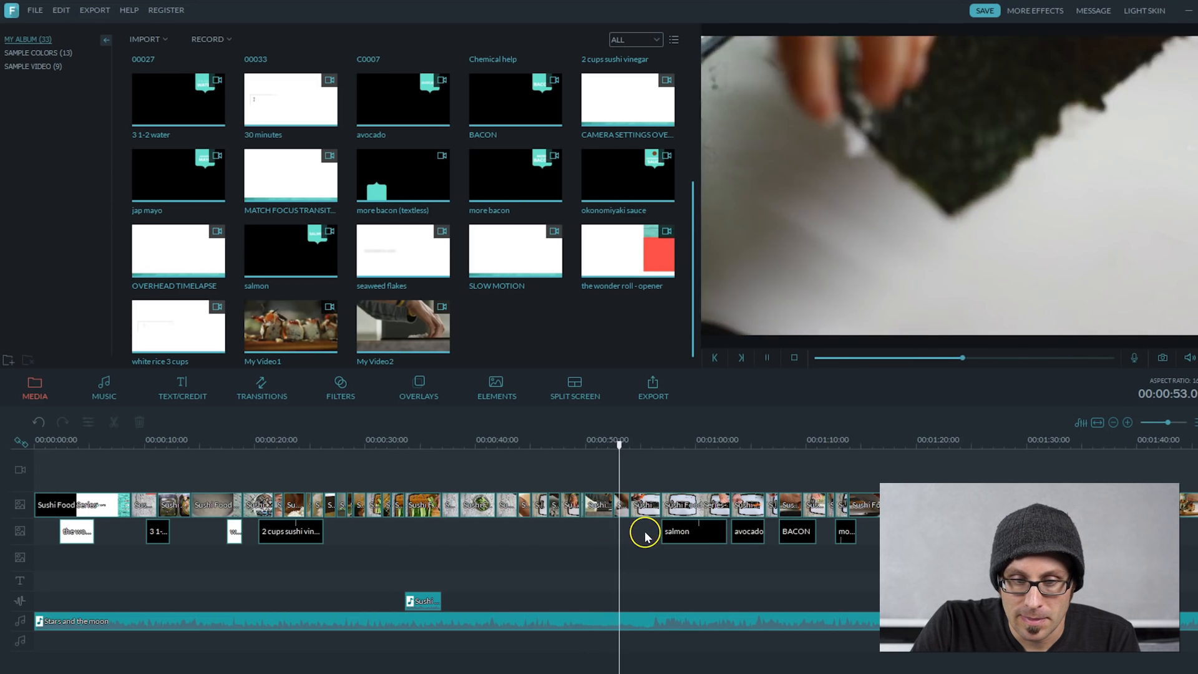
pyautogui.click(644, 535)
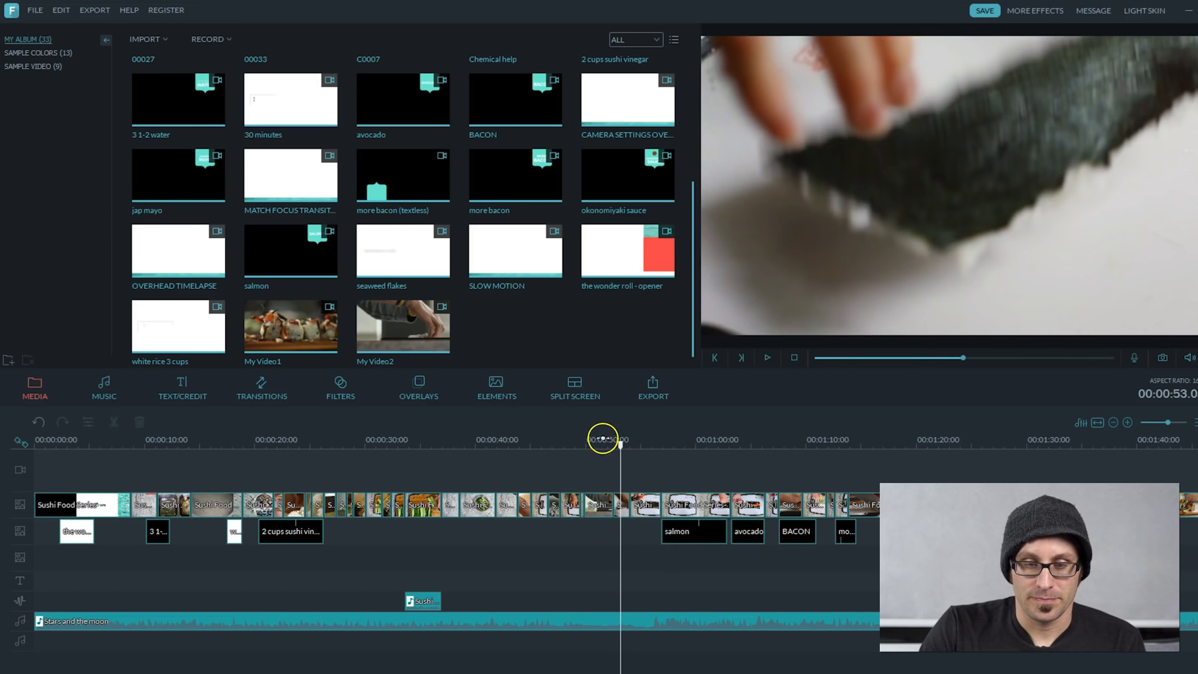
pyautogui.moveTo(602, 439); pyautogui.dragTo(580, 430)
pyautogui.click(560, 442)
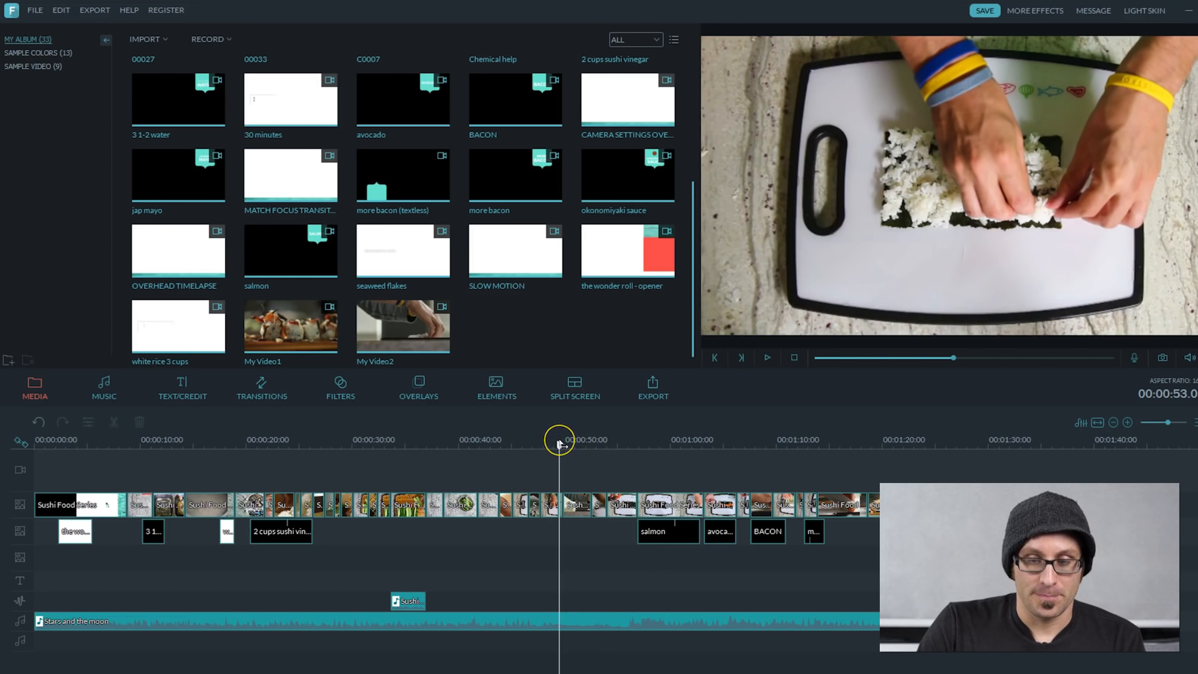